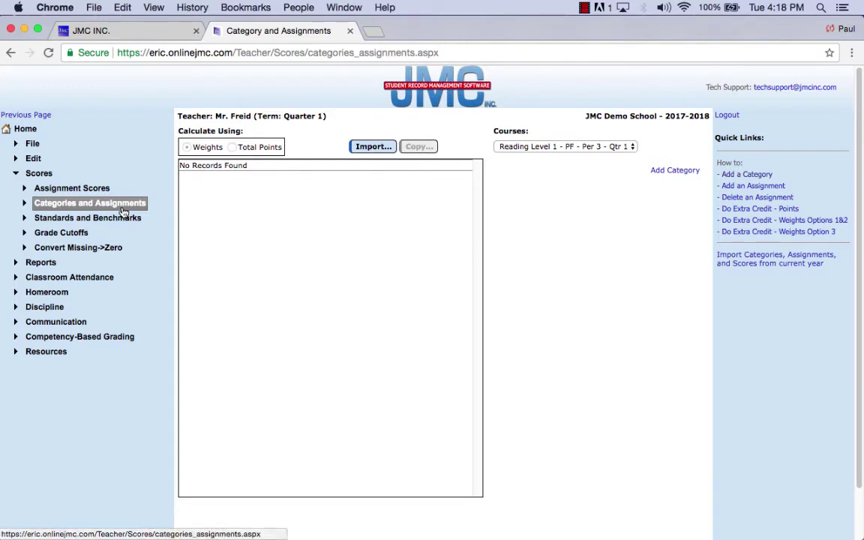
# - Keep Reading Level 1 - PF - Per 3 - Qtr 1 as the course and begin a new category
pyautogui.click(585, 147)
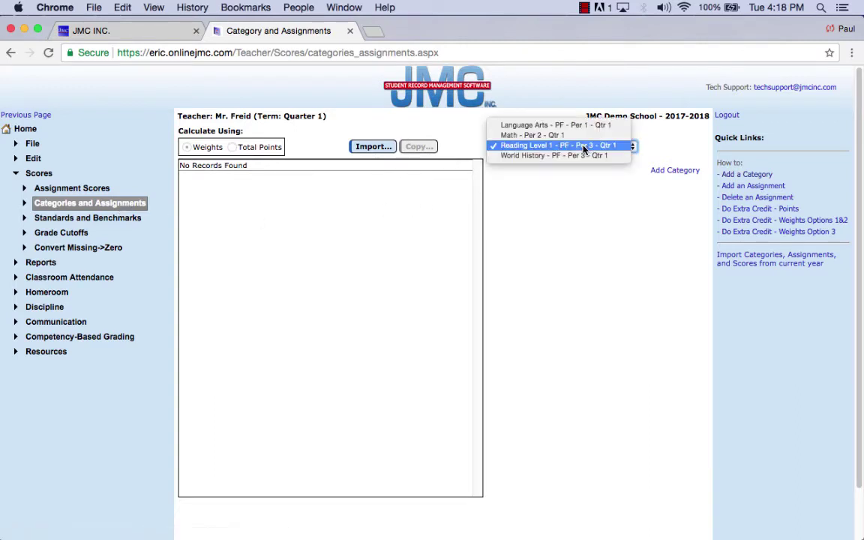
pyautogui.click(584, 147)
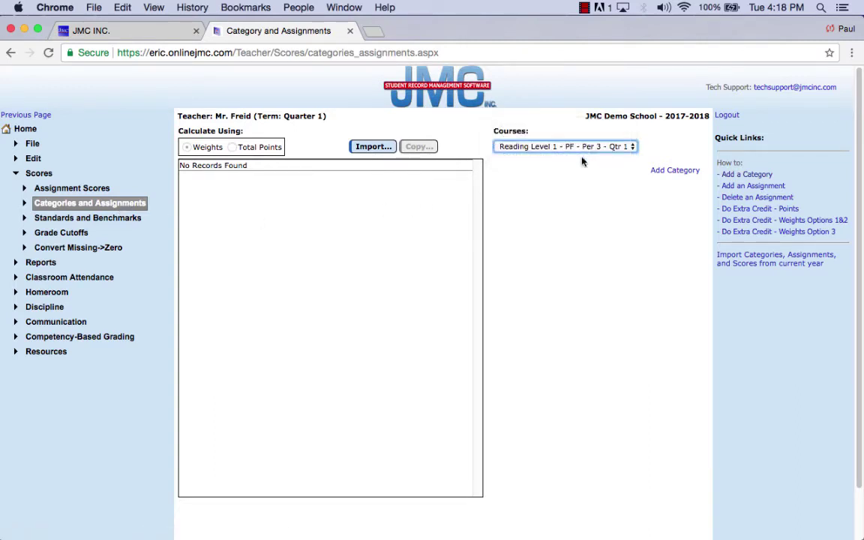
pyautogui.click(665, 173)
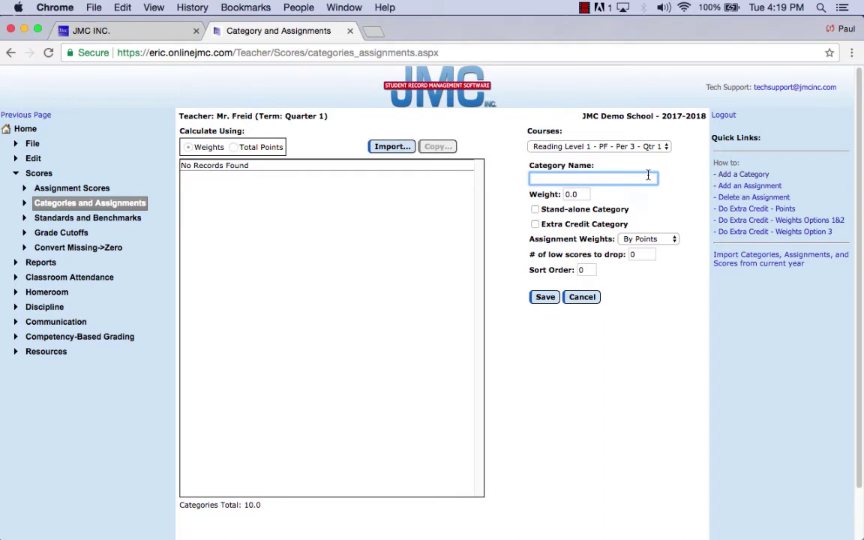
# - Create a 'Tests' category with weight 40
pyautogui.write('Tests')
pyautogui.press('Tab')
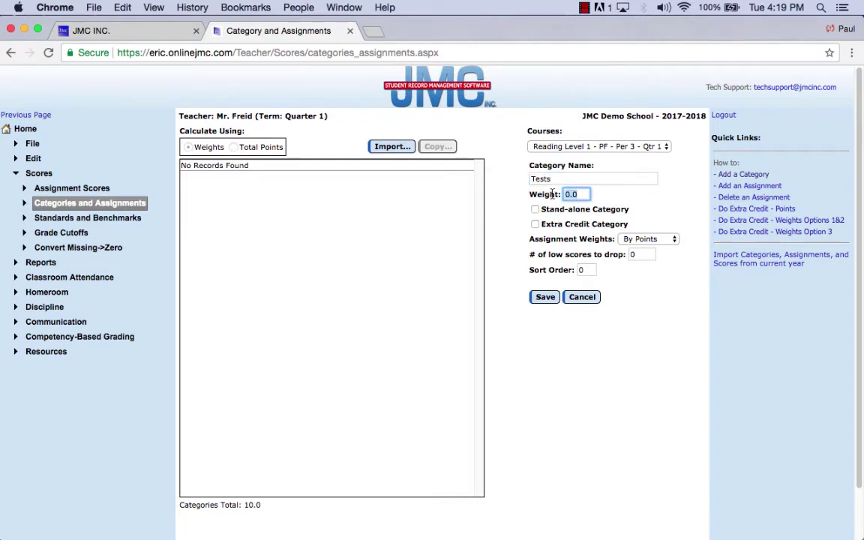
pyautogui.write('40')
pyautogui.click(545, 297)
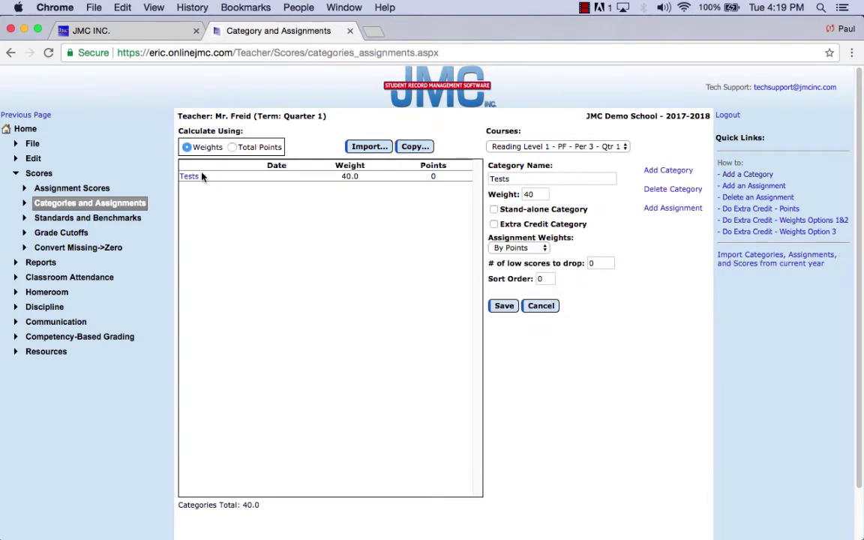
# - Switch Calculate Using between Total Points and Weights, ending on Weights
pyautogui.click(191, 176)
pyautogui.click(234, 147)
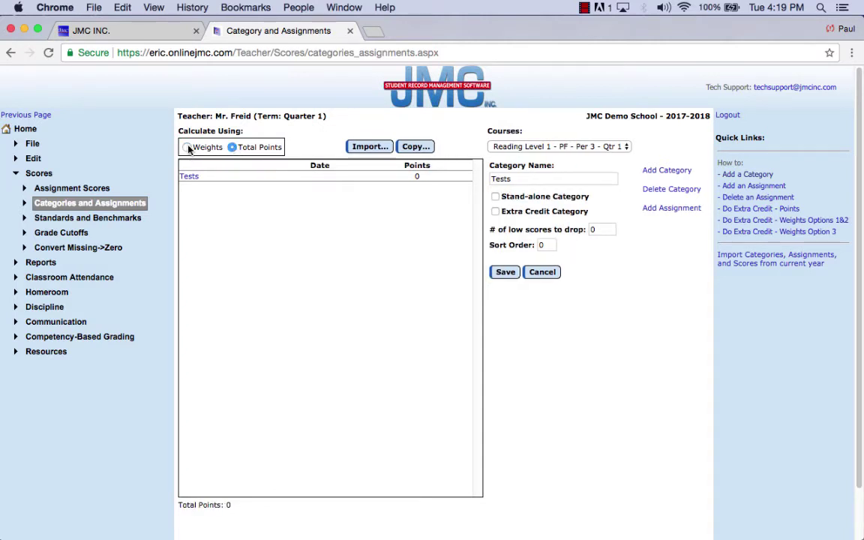
pyautogui.click(199, 148)
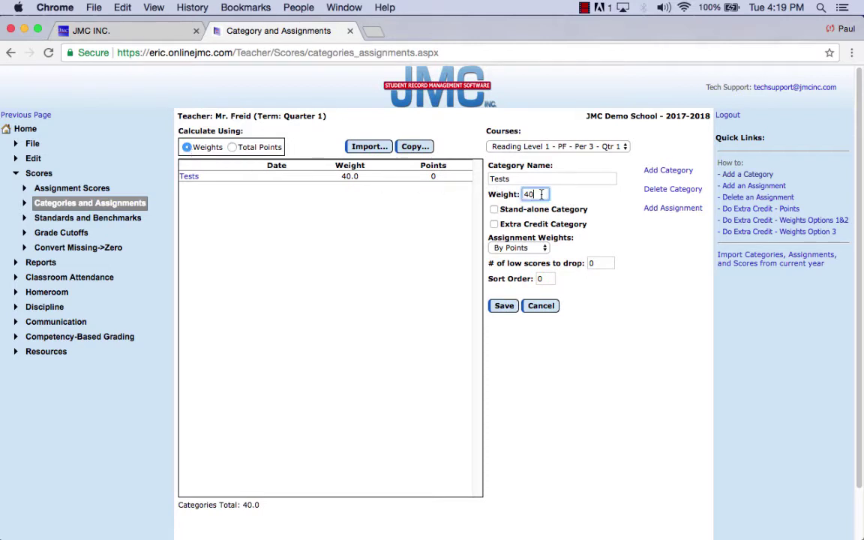
pyautogui.click(233, 147)
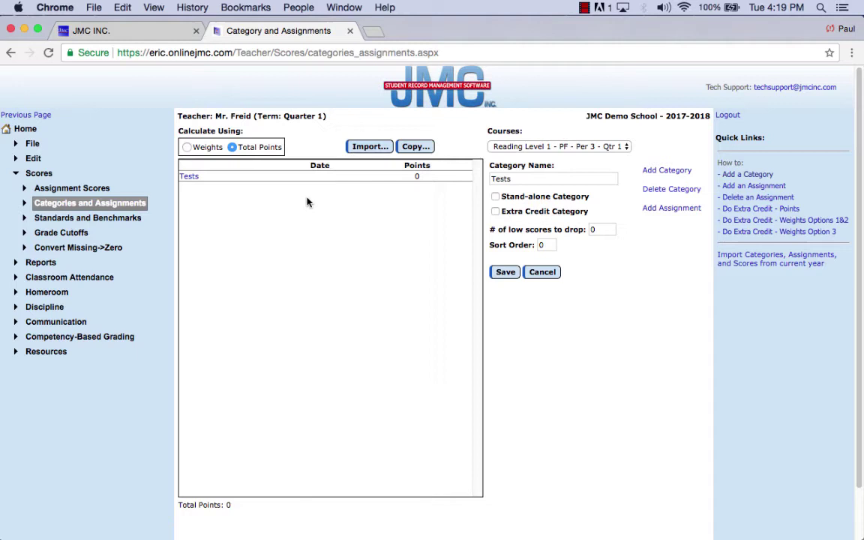
pyautogui.click(186, 147)
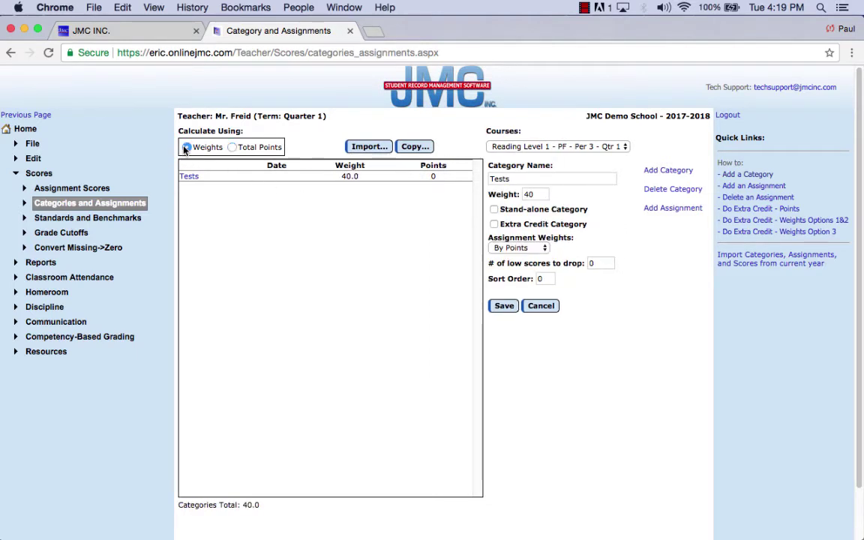
# - Add a 'Daily Work' category with weight 30, fixing the name's capitalisation
pyautogui.click(650, 173)
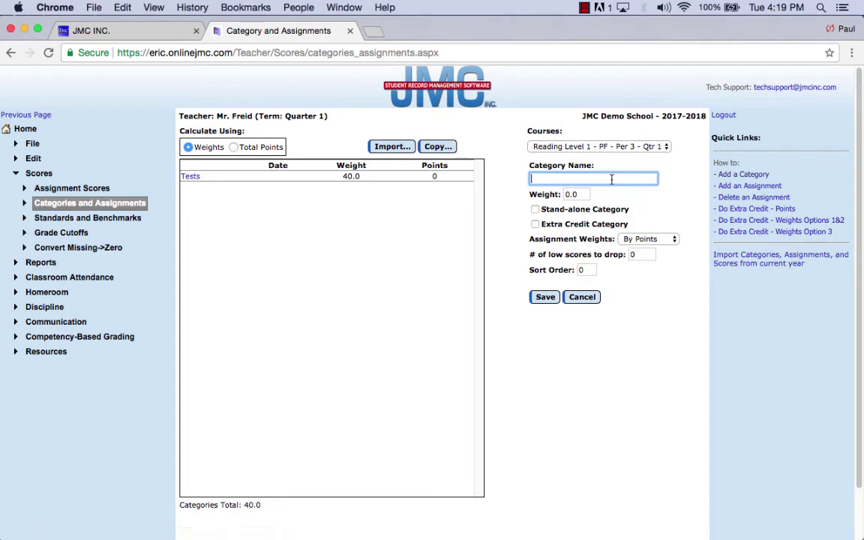
pyautogui.write('Daily WOrk')
pyautogui.press('BackSpace')
pyautogui.press('BackSpace')
pyautogui.press('BackSpace')
pyautogui.write('ork')
pyautogui.press('Tab')
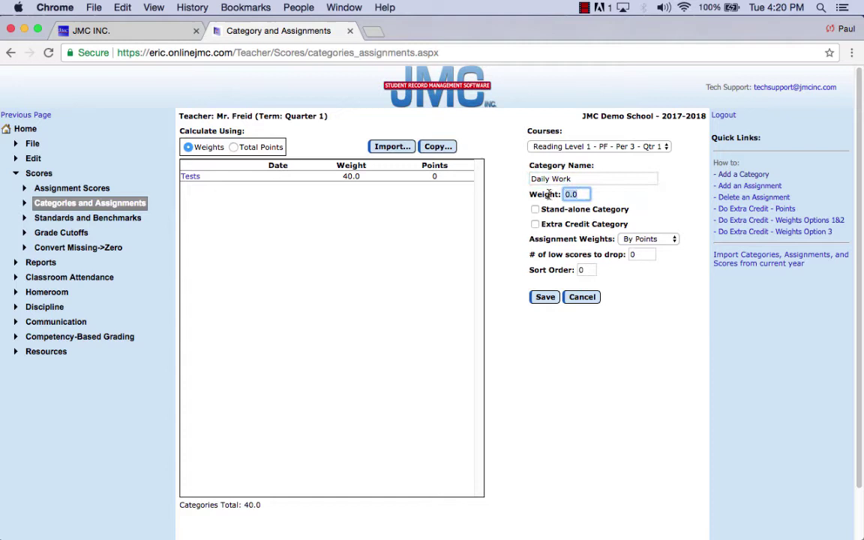
pyautogui.write('30')
pyautogui.press('Return')
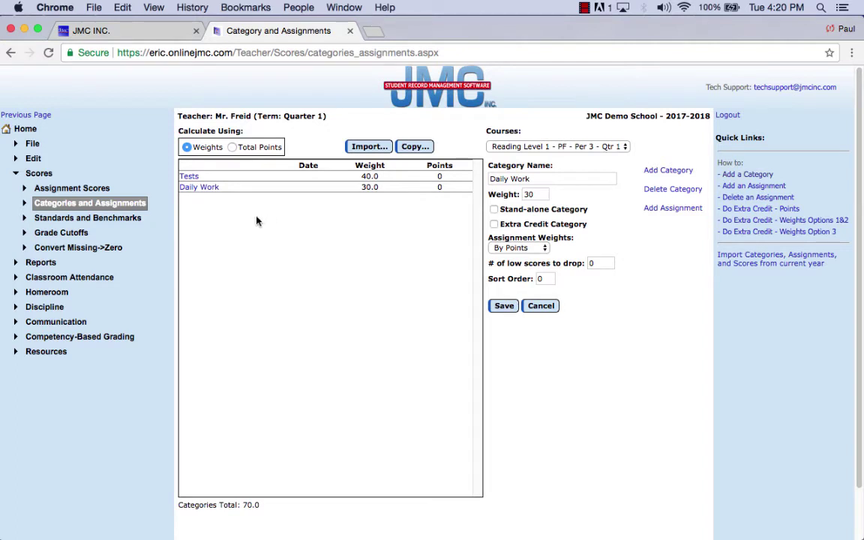
# - Open the Tests settings, leave Stand-alone and Extra Credit off, and keep assignments weighted By Points
pyautogui.click(192, 177)
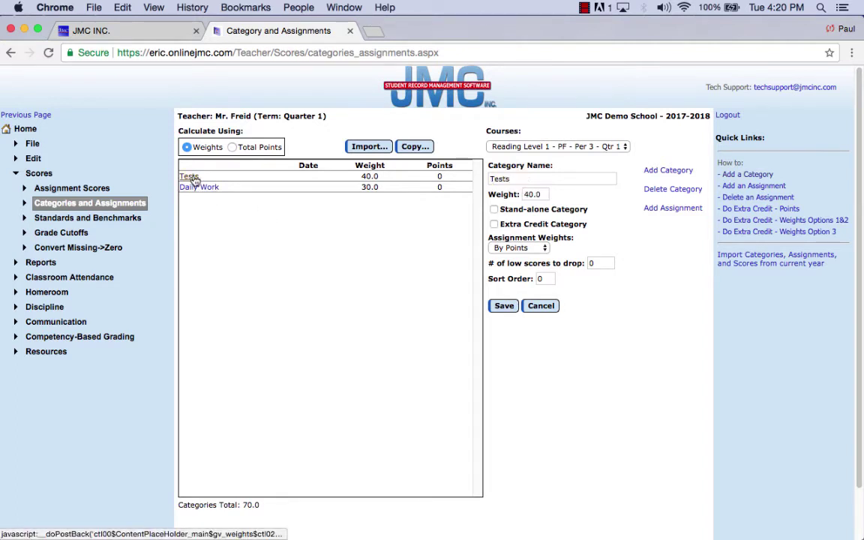
pyautogui.click(493, 209)
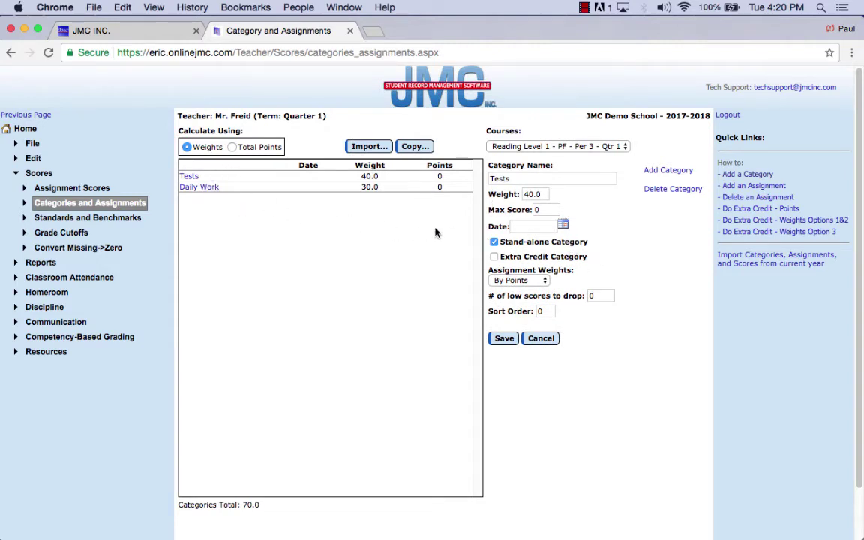
pyautogui.click(494, 241)
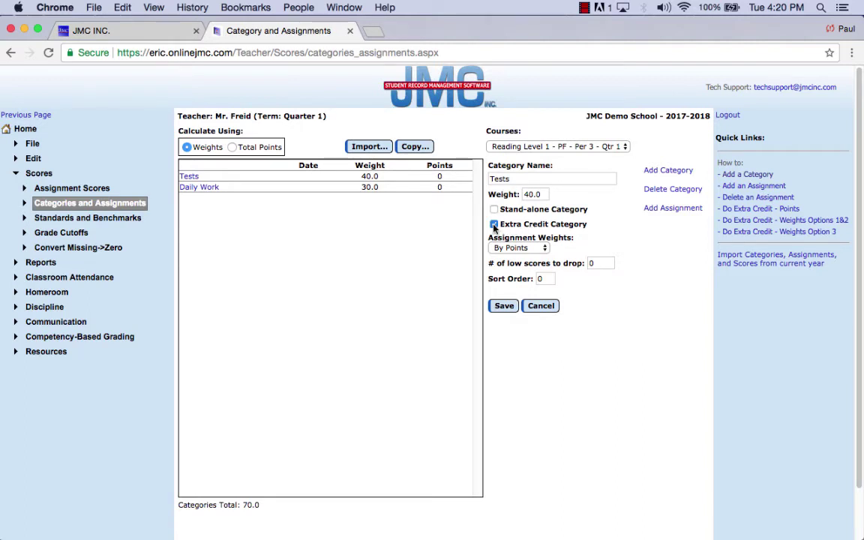
pyautogui.click(494, 225)
pyautogui.click(532, 250)
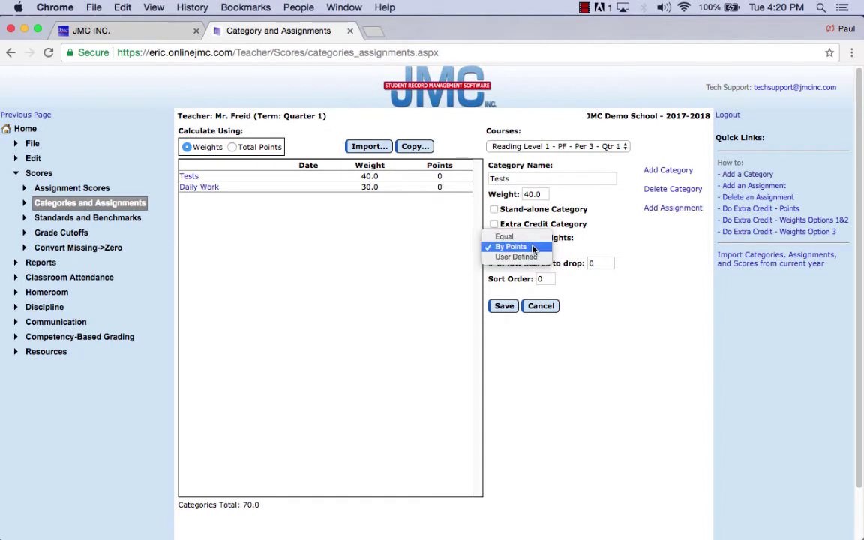
pyautogui.click(533, 248)
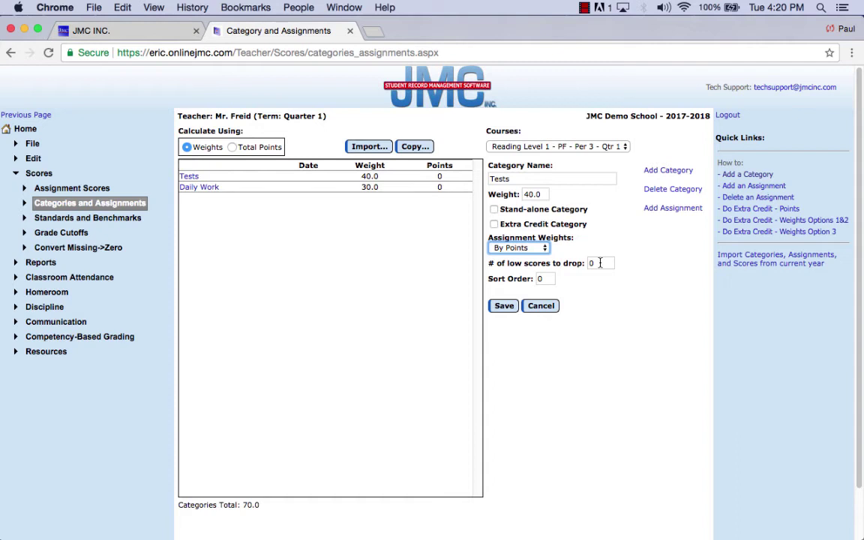
# - Set the Daily Work category to drop 1 low score and save
pyautogui.click(199, 188)
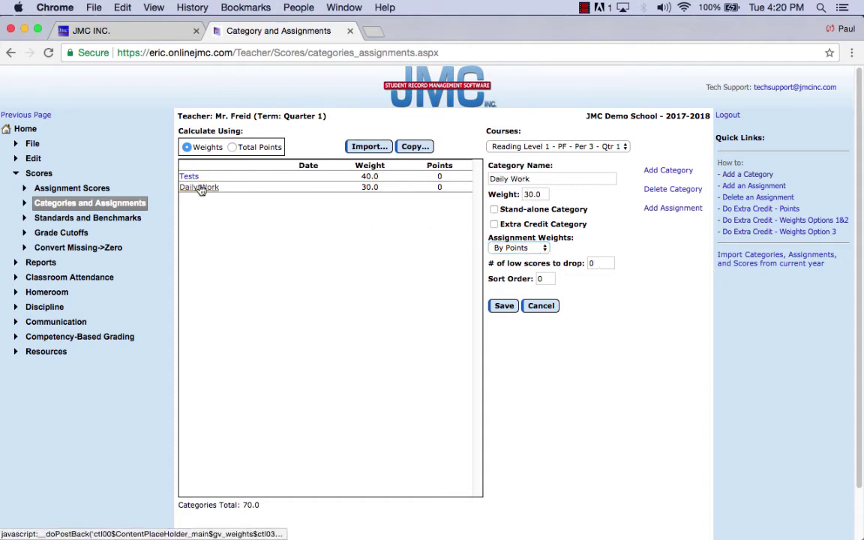
pyautogui.click(596, 263)
pyautogui.press('BackSpace')
pyautogui.write('1')
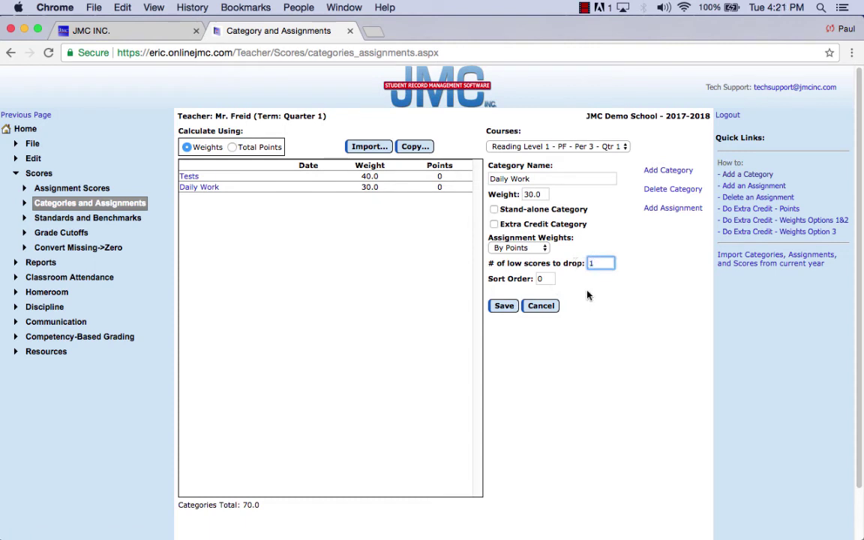
pyautogui.click(500, 306)
# - Review the Tests and Daily Work settings to confirm the change
pyautogui.click(532, 178)
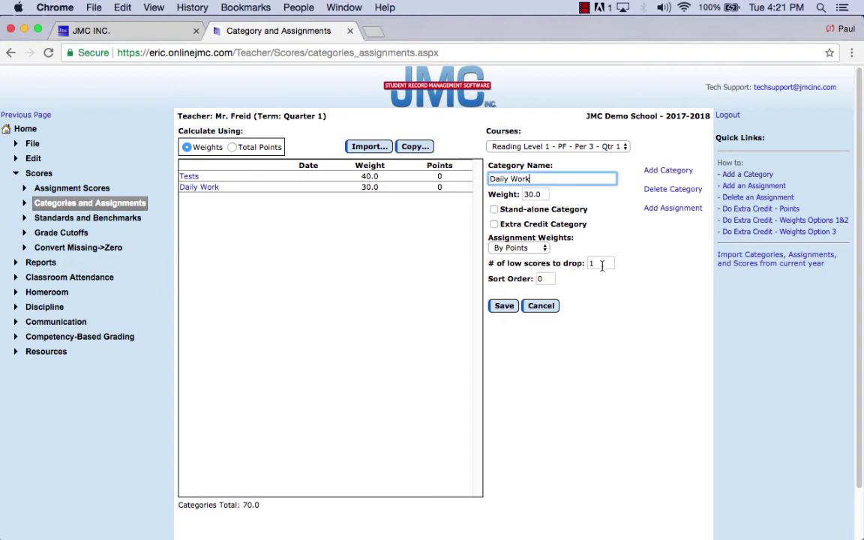
pyautogui.click(192, 177)
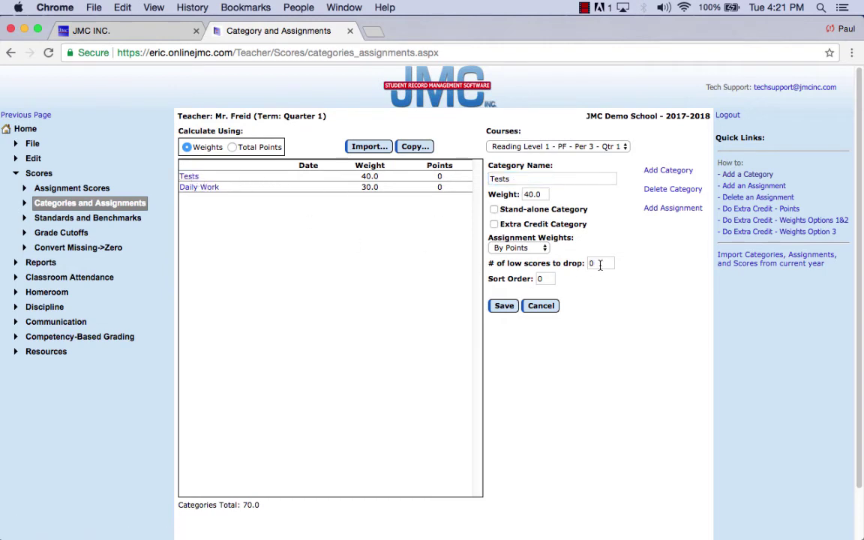
pyautogui.click(200, 187)
# - Copy Tests and Daily Work to Language Arts Per 1 Qtr 3 and Sem 1 Exam, and World History Per 2 Qtr 3 and Qtr 4
pyautogui.click(411, 151)
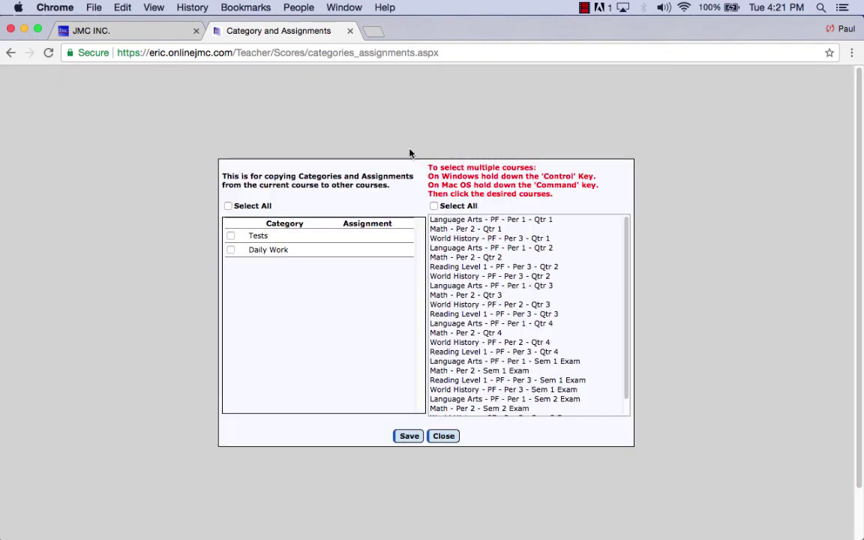
pyautogui.click(231, 250)
pyautogui.click(456, 287)
pyautogui.keyDown('super'); pyautogui.click(460, 304); pyautogui.keyUp('super')
pyautogui.keyDown('super'); pyautogui.click(461, 343); pyautogui.keyUp('super')
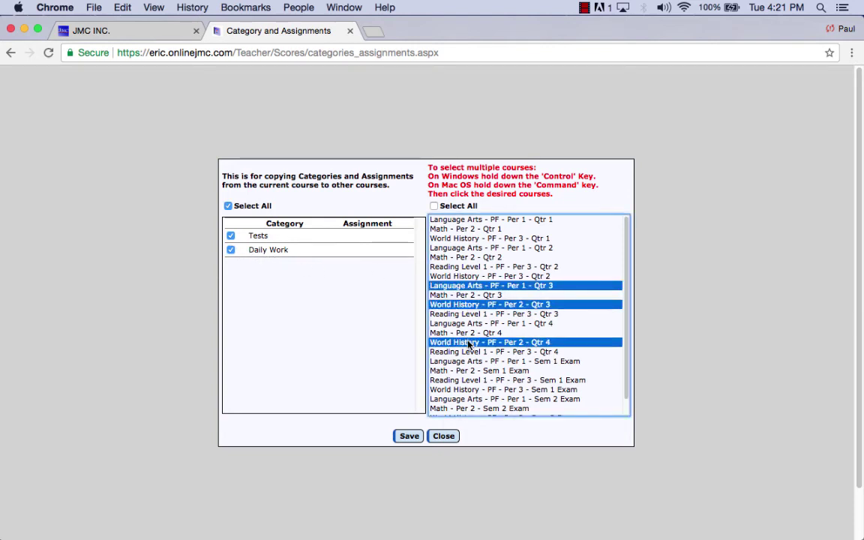
pyautogui.keyDown('super'); pyautogui.click(479, 361); pyautogui.keyUp('super')
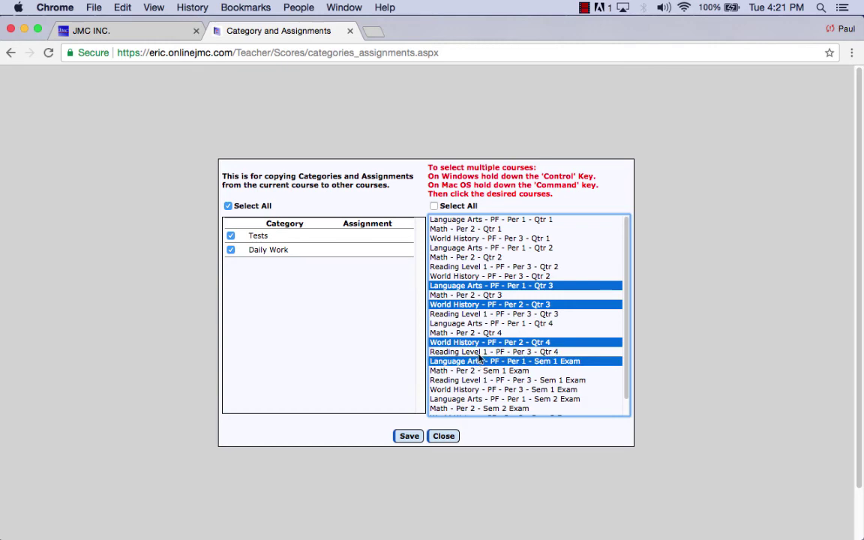
pyautogui.click(401, 438)
pyautogui.click(443, 435)
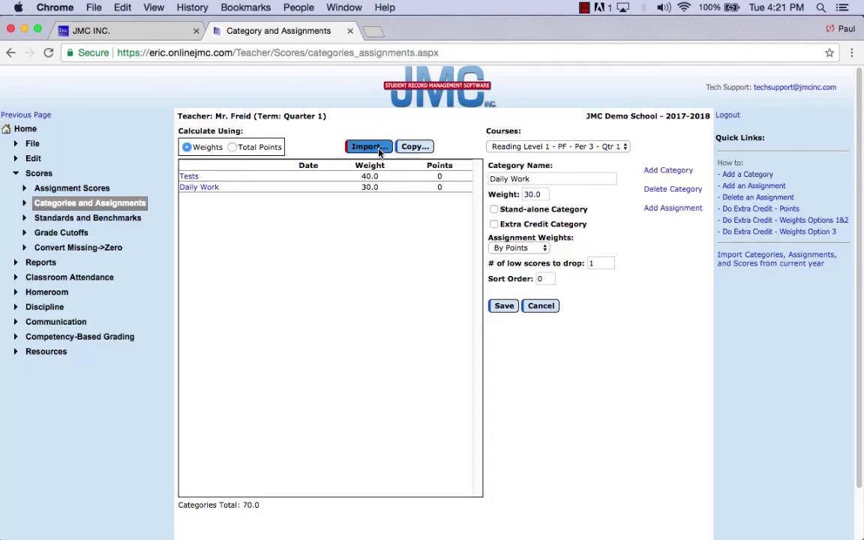
pyautogui.click(371, 146)
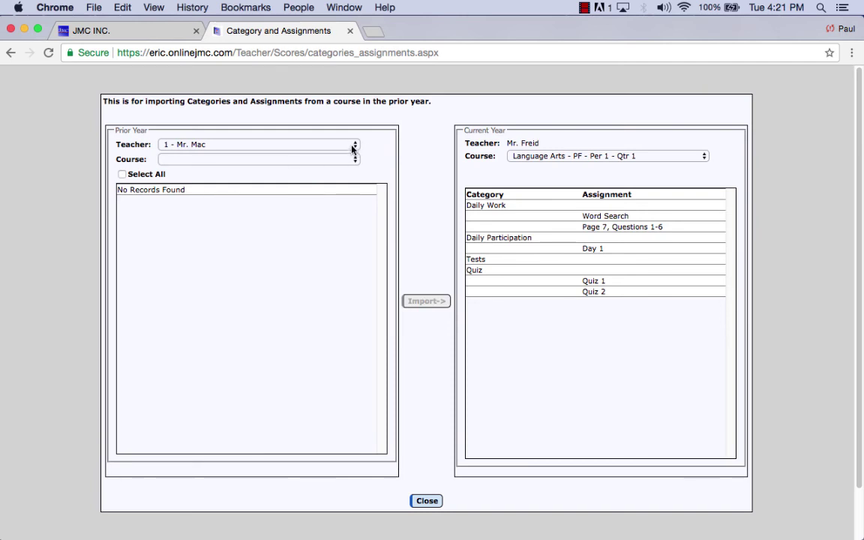
pyautogui.click(296, 148)
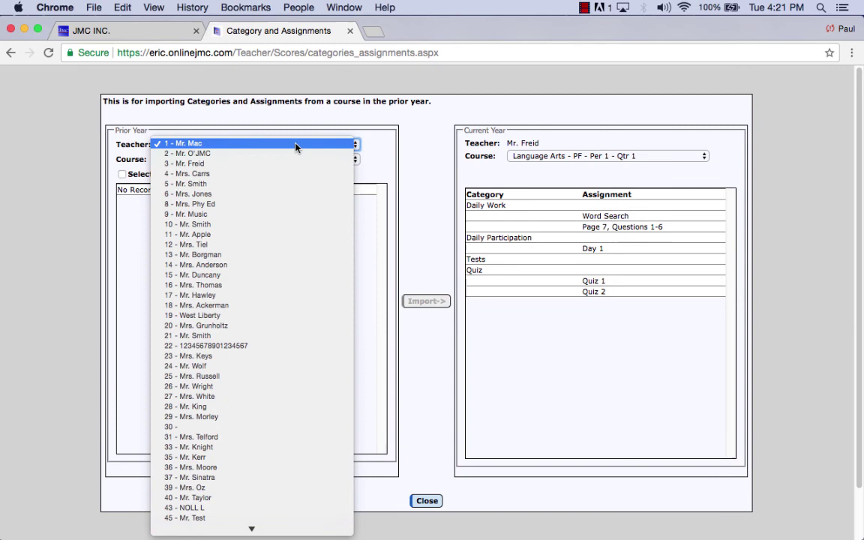
pyautogui.click(279, 167)
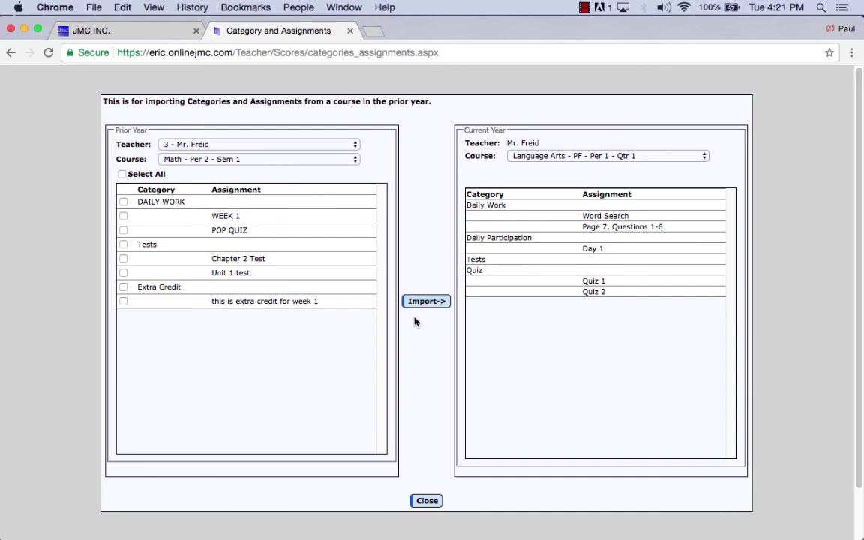
pyautogui.click(437, 500)
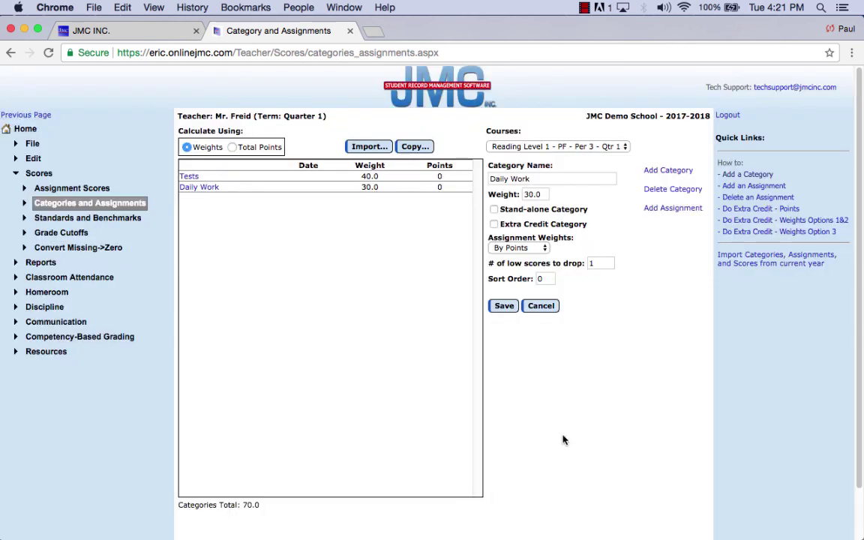
# - Open a blank new-category form and cancel it without adding anything
pyautogui.click(667, 171)
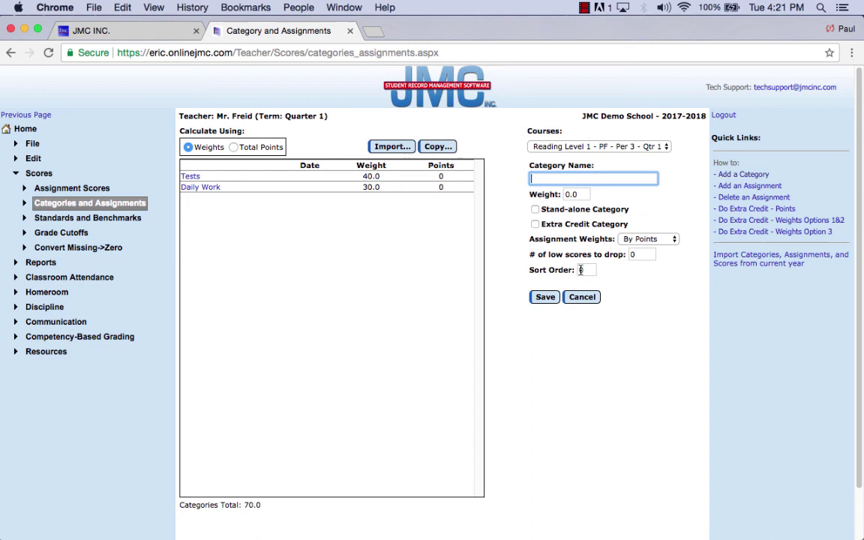
pyautogui.click(544, 299)
pyautogui.click(581, 298)
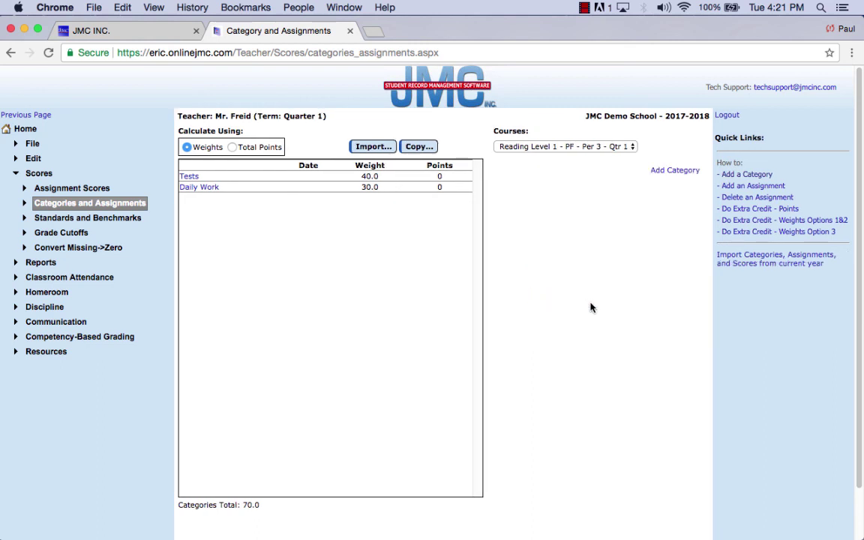